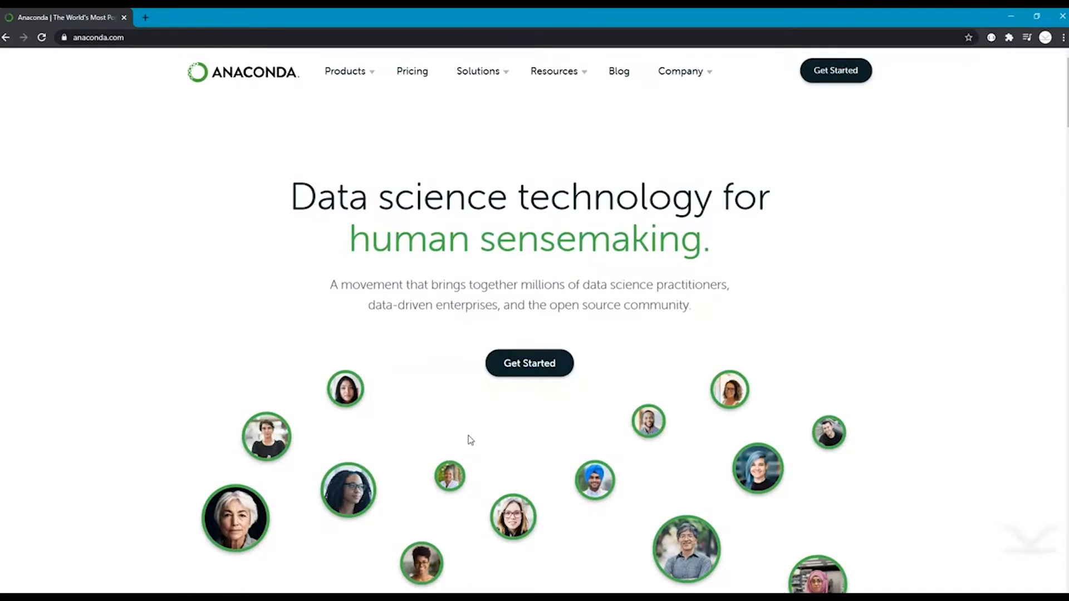
Step: Go to the Anaconda Individual Edition page through Get Started
click(538, 373)
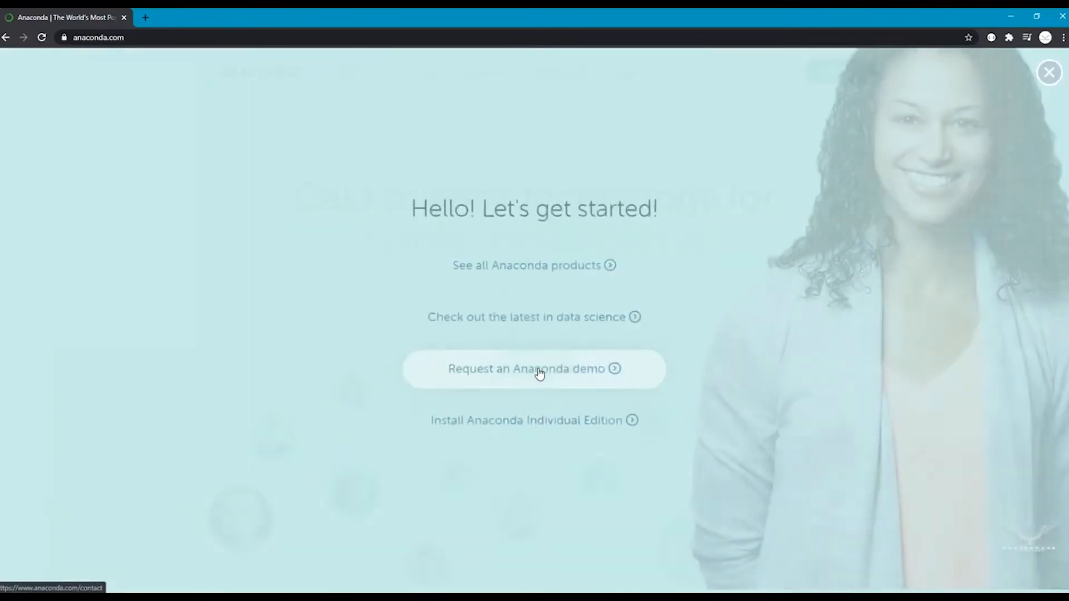
click(482, 437)
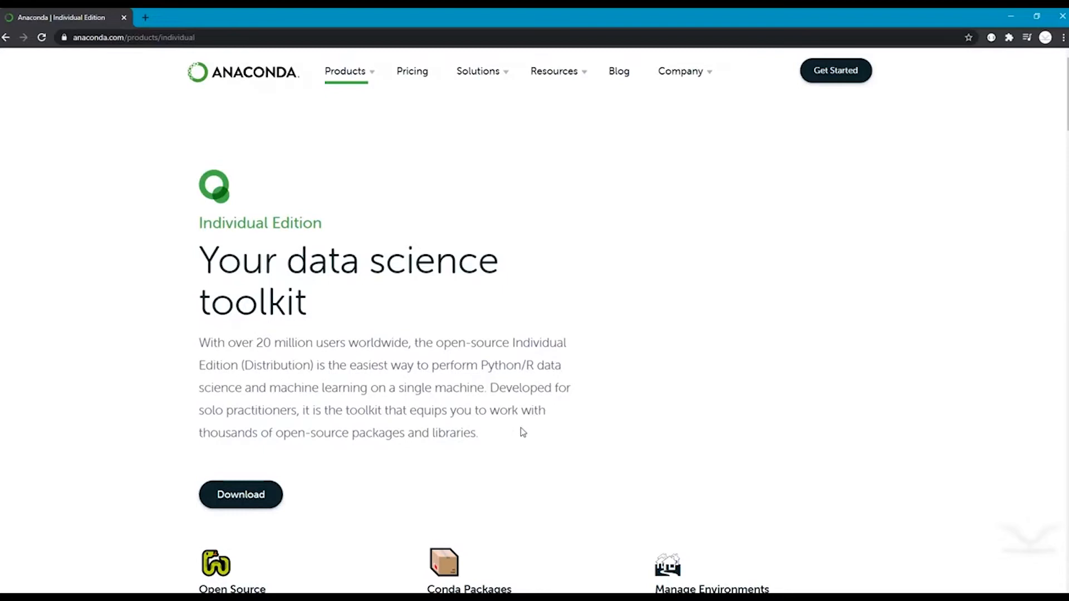
scroll(520, 432, down, 4)
scroll(501, 429, up, 4)
scroll(501, 432, down, 5)
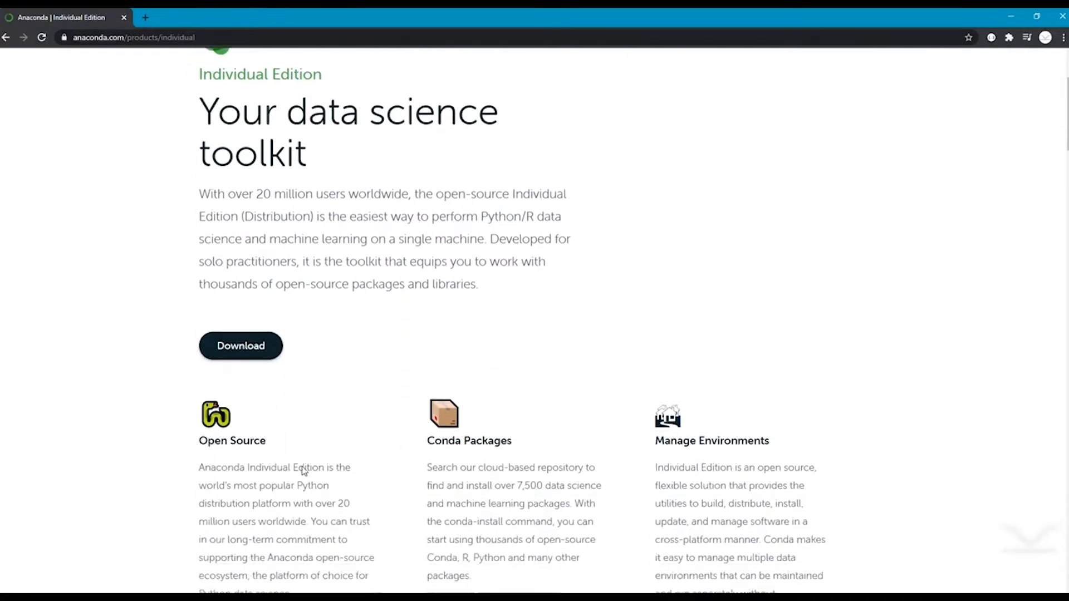
scroll(303, 471, down, 5)
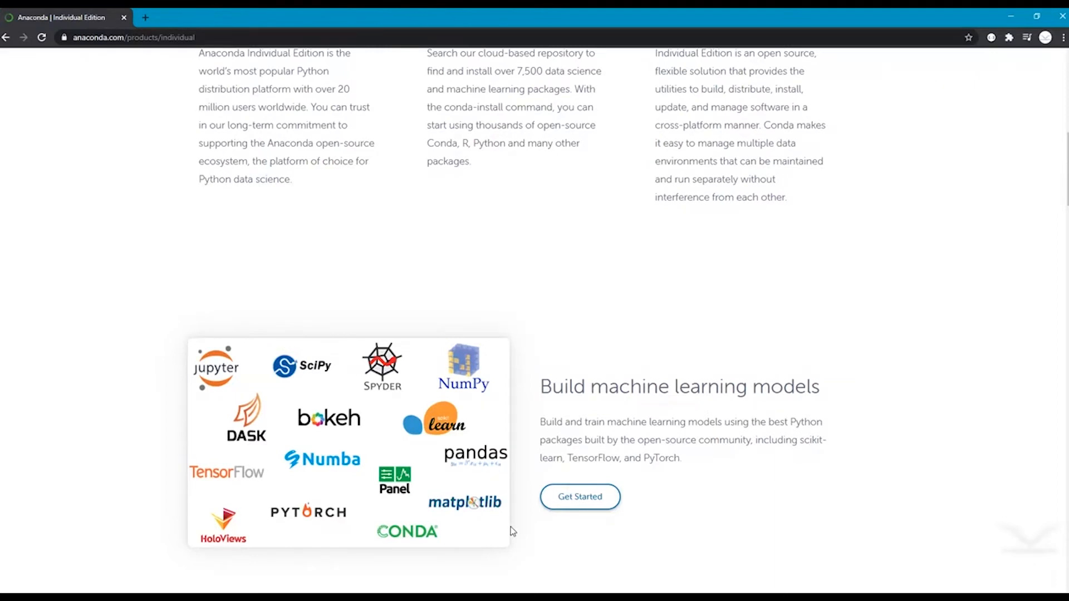
scroll(513, 532, down, 7)
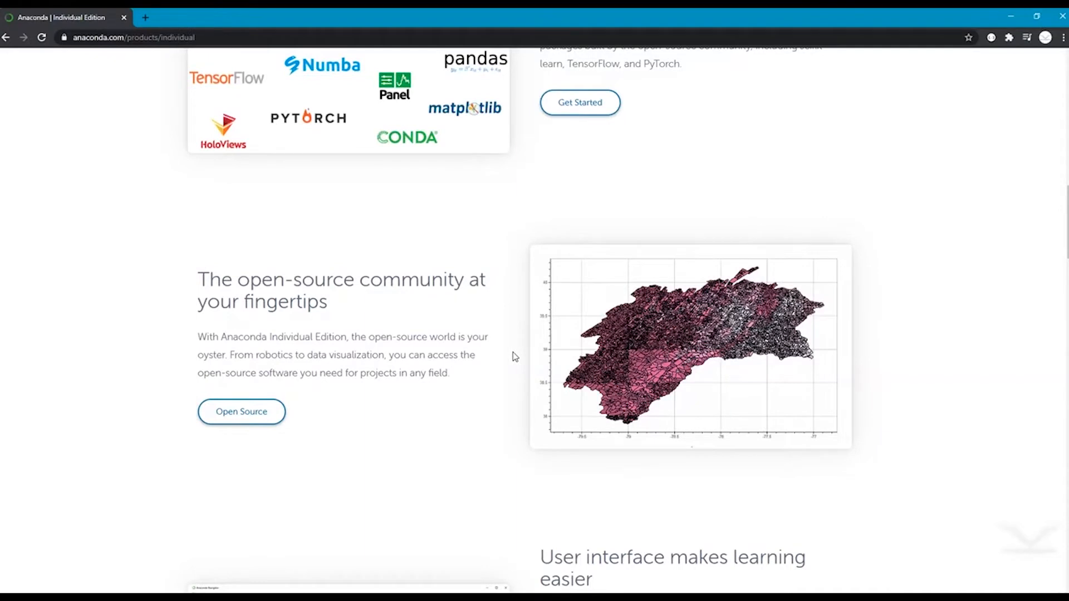
scroll(512, 356, down, 5)
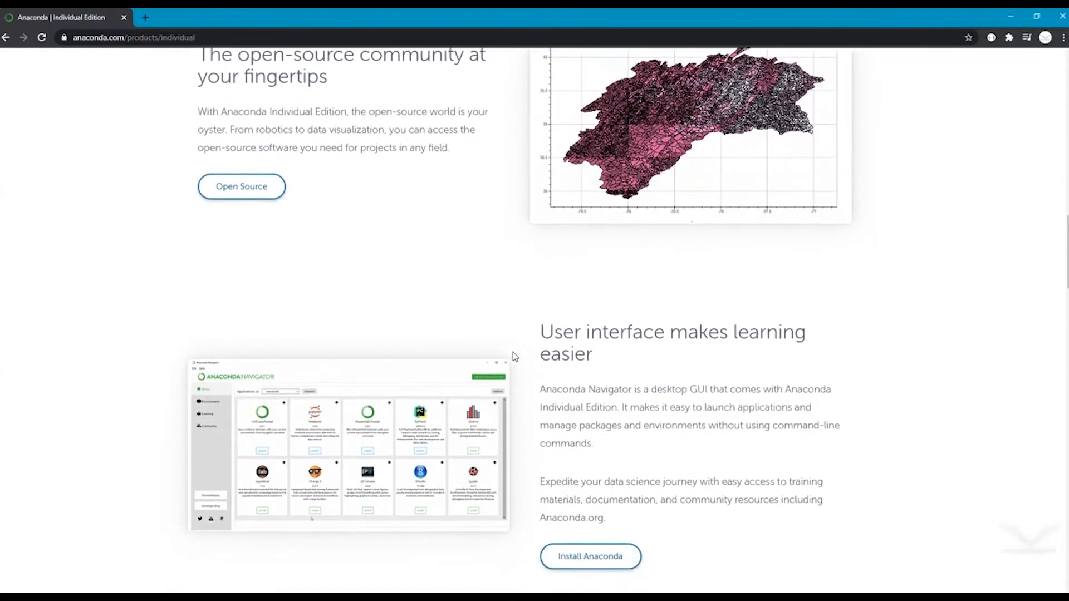
scroll(416, 374, down, 2)
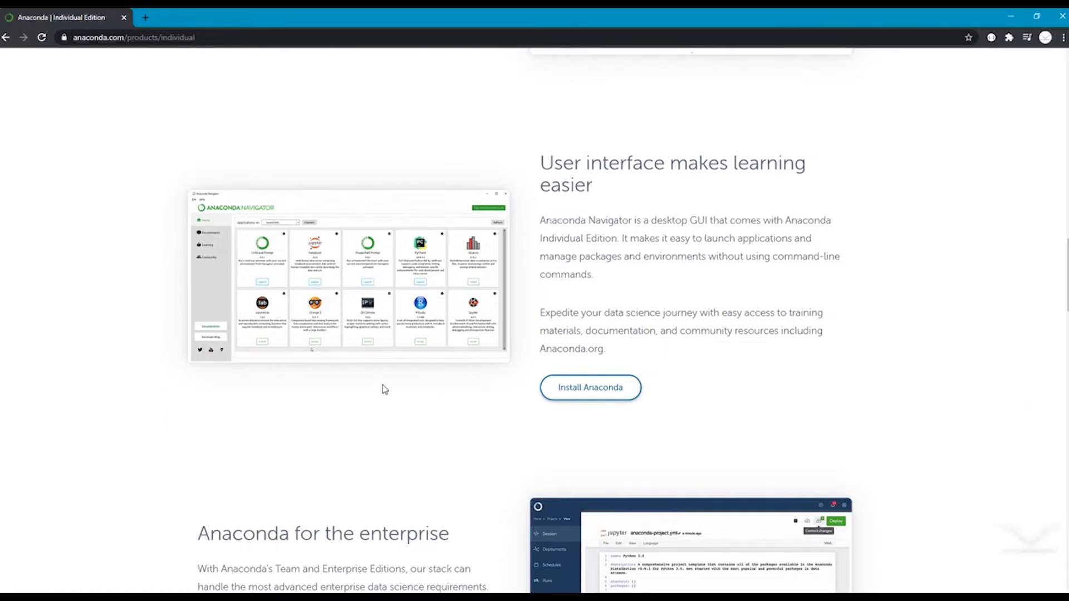
scroll(907, 346, up, 2)
scroll(913, 367, up, 13)
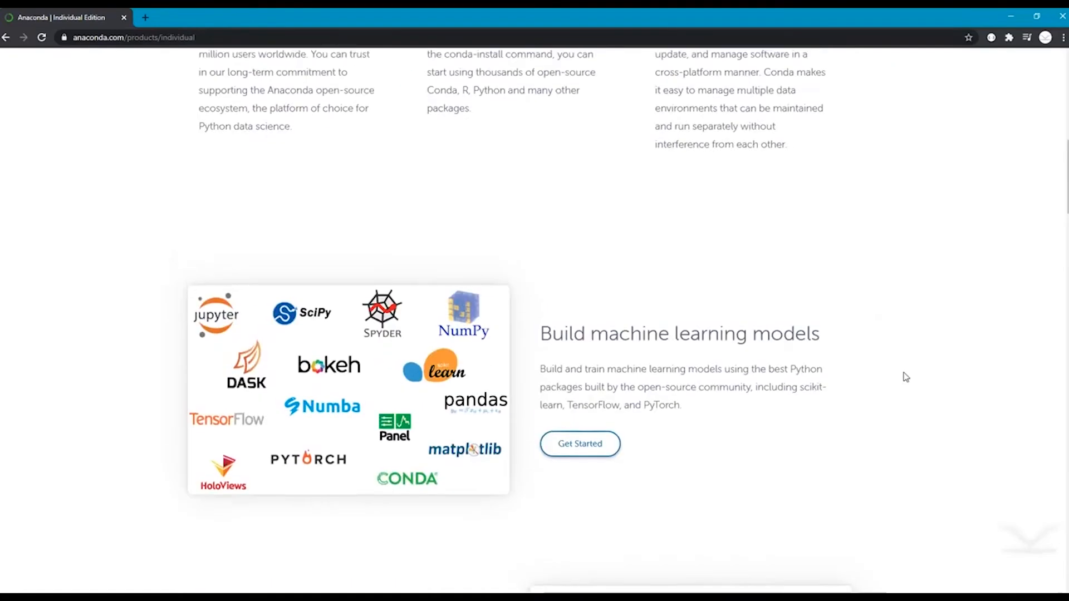
scroll(906, 377, up, 7)
click(222, 272)
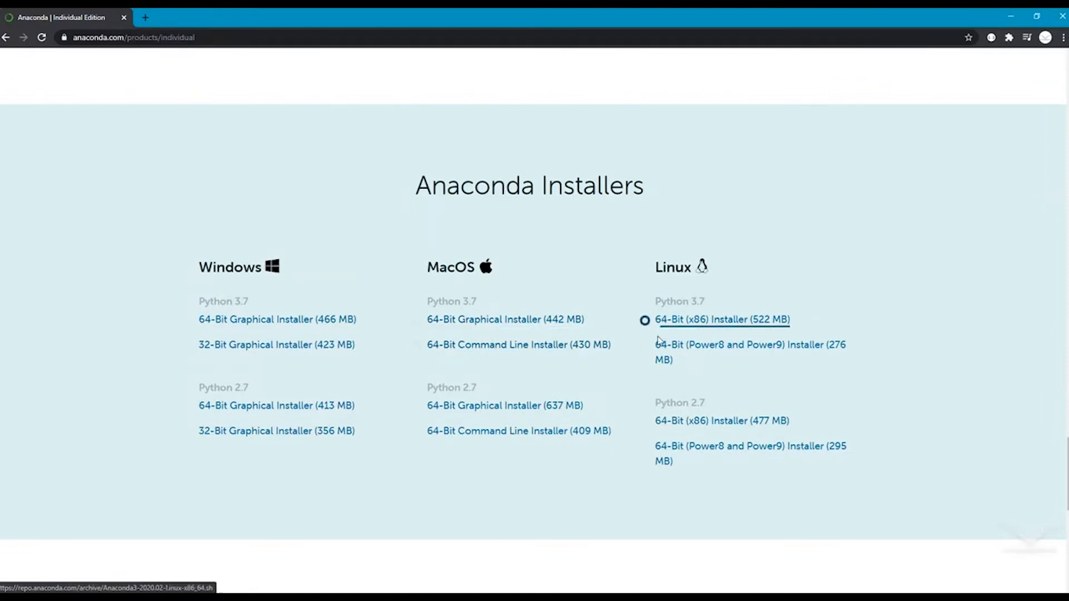
Step: Download the Windows 64-bit Python 3.7 graphical installer and run it, allowing the security prompt
click(234, 325)
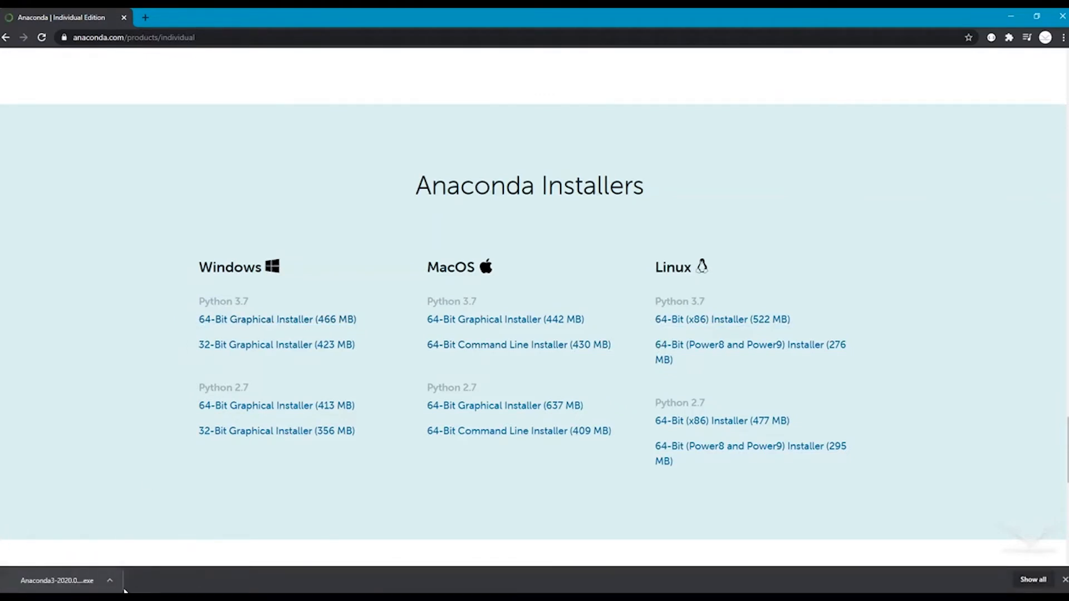
click(110, 581)
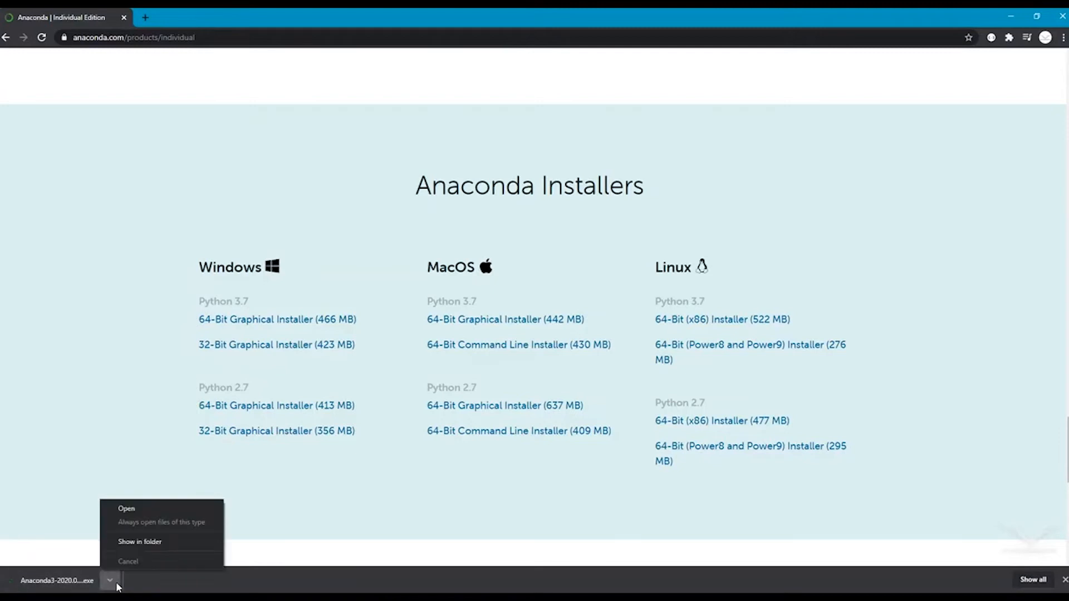
click(152, 510)
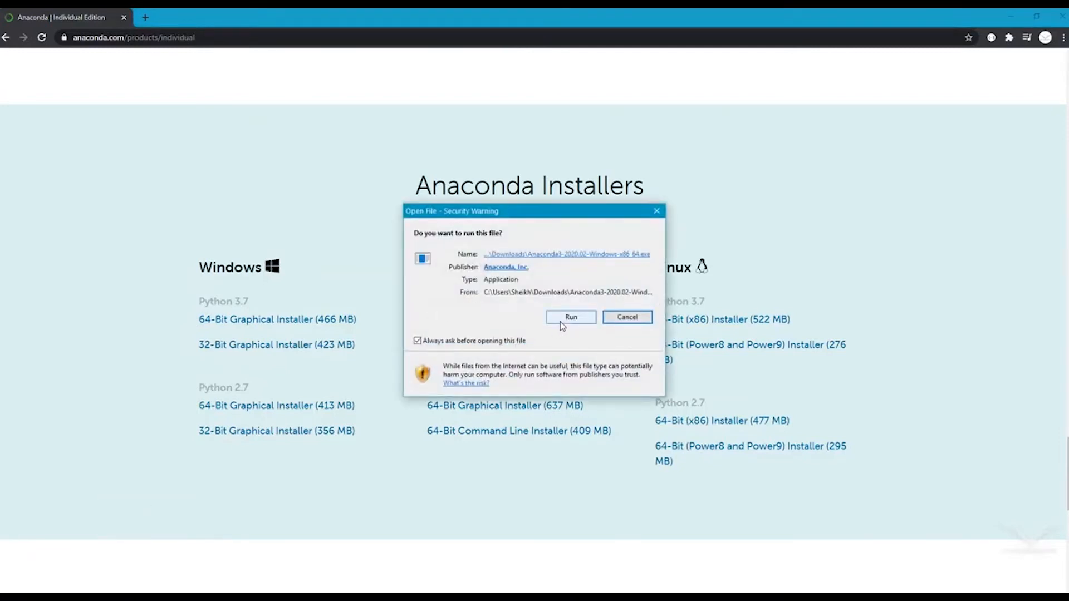
click(560, 322)
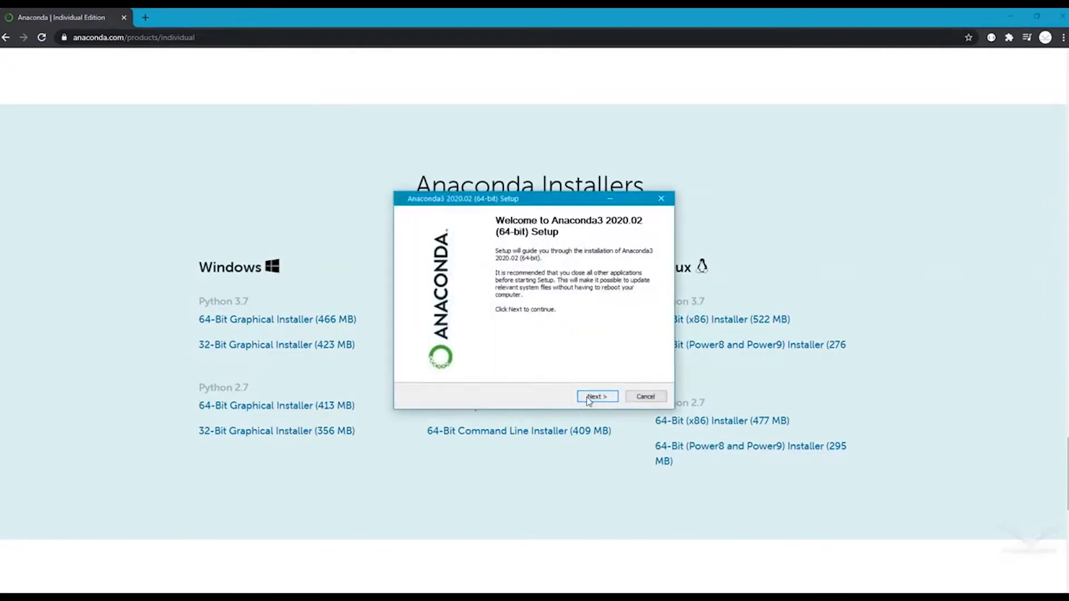
Step: Accept the license, install Just Me in the default folder, and enable adding Anaconda3 to PATH
click(588, 397)
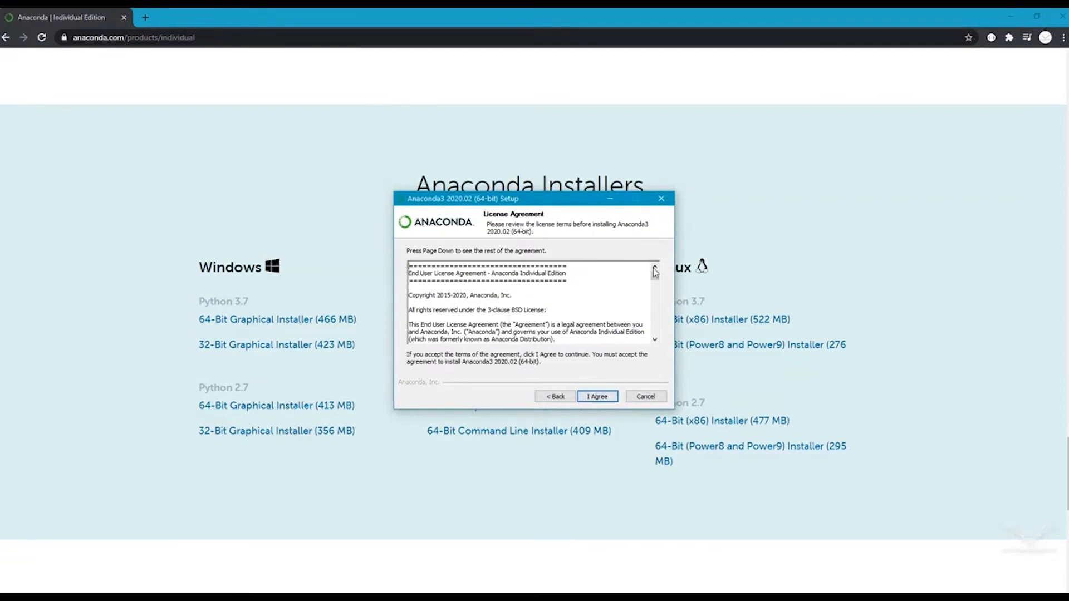
drag(654, 277, 654, 331)
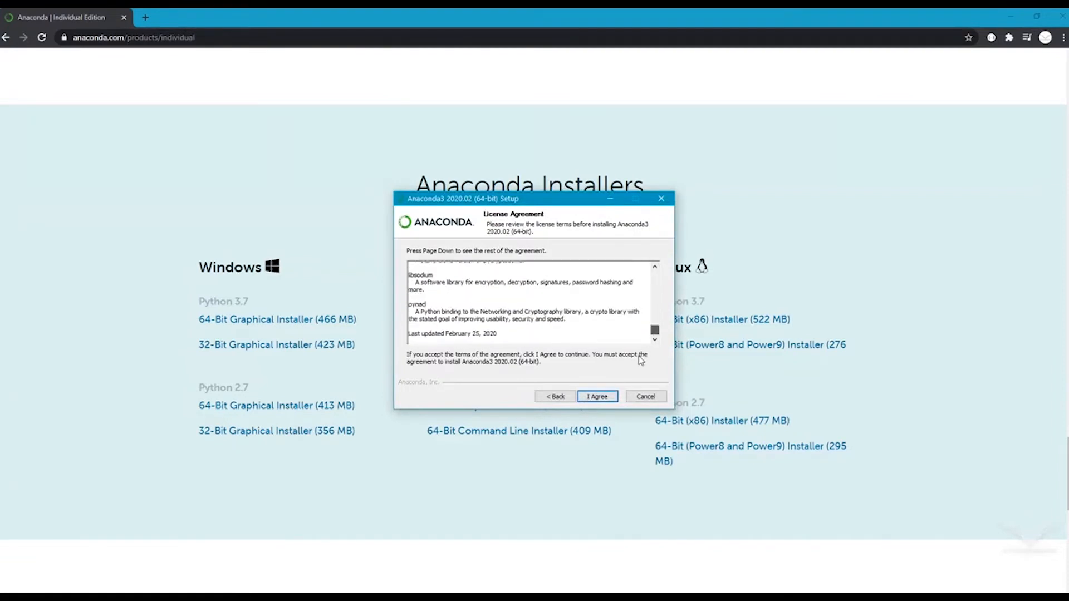
click(591, 398)
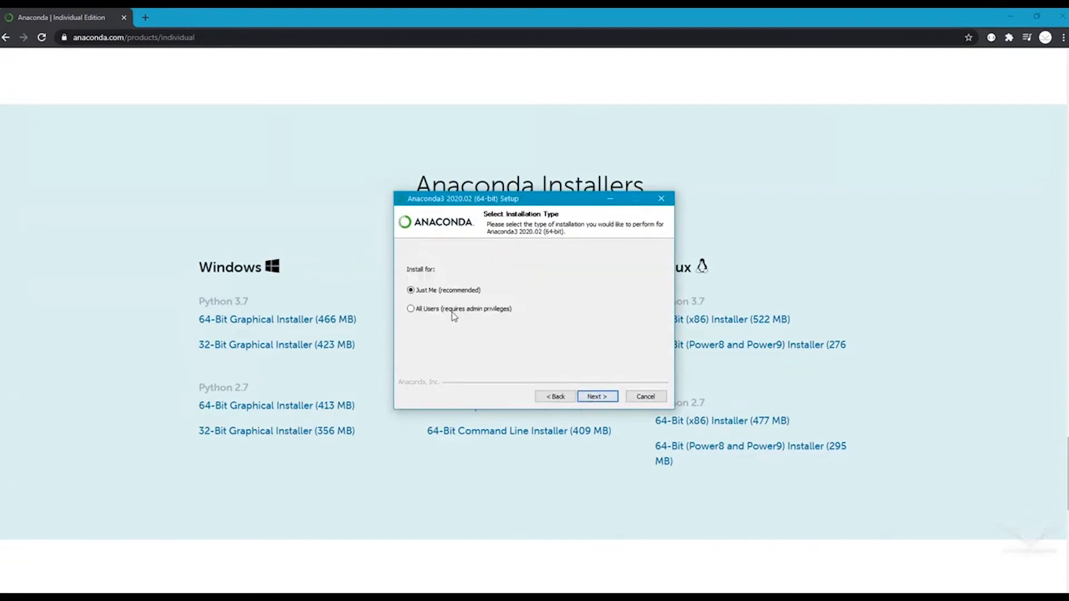
click(601, 397)
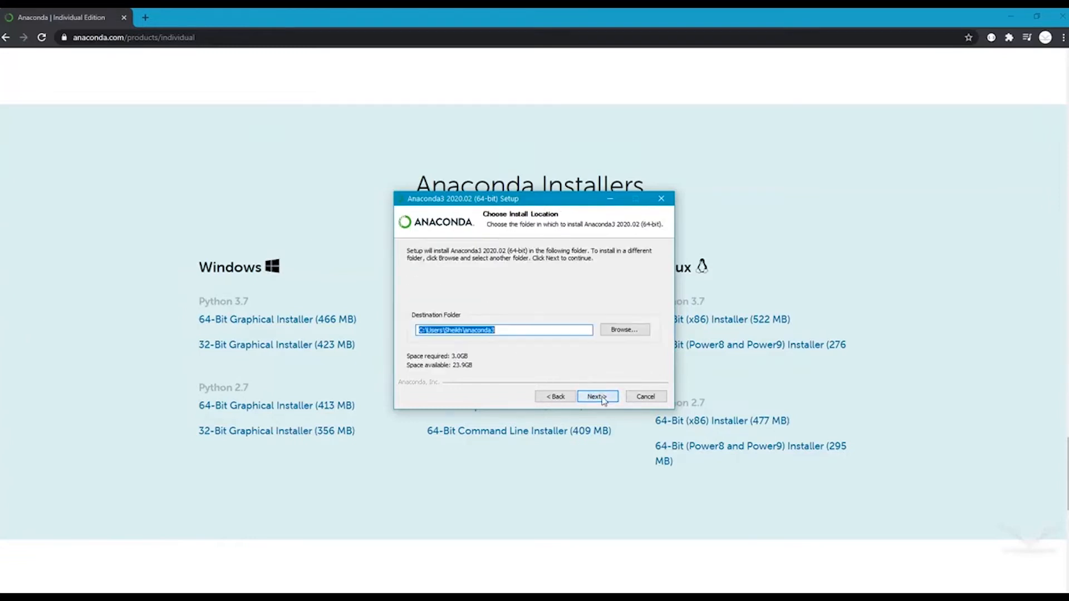
click(602, 397)
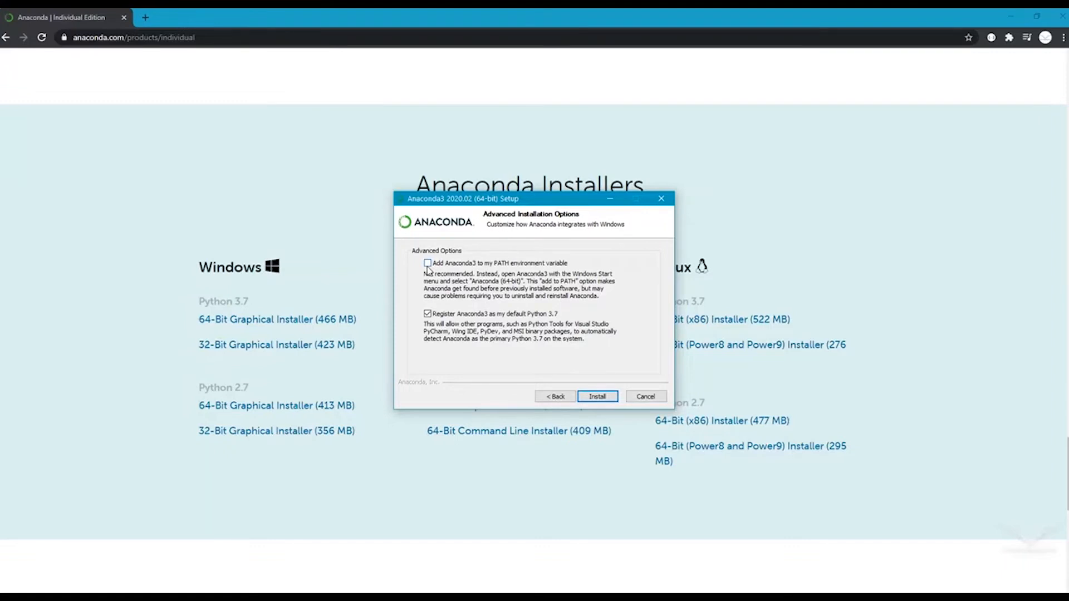
click(428, 264)
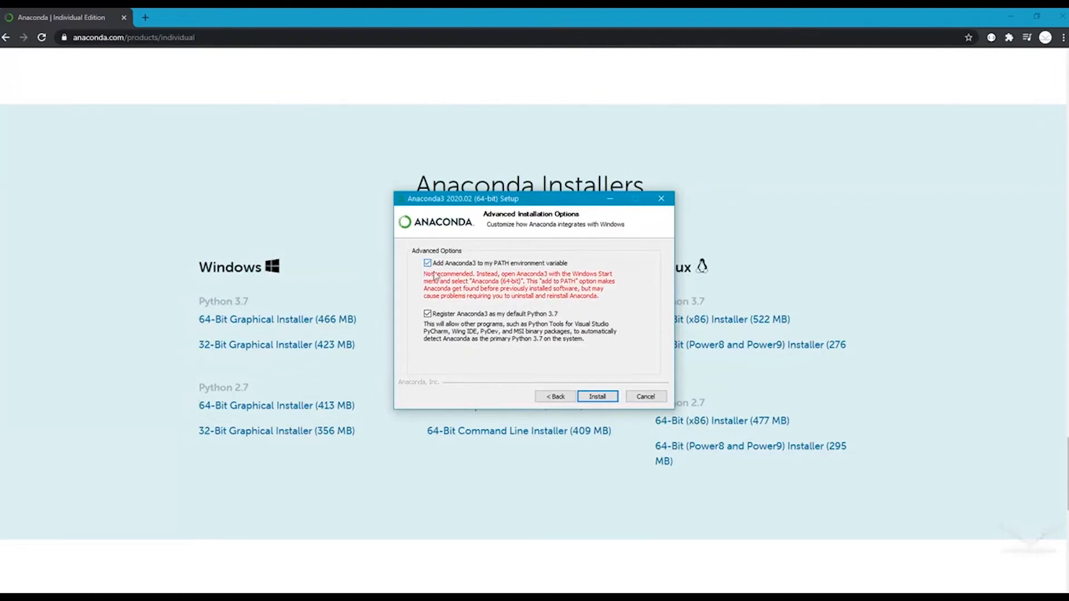
Step: Install Anaconda3 2020.02 with the chosen options and finish the setup wizard
click(595, 398)
click(596, 398)
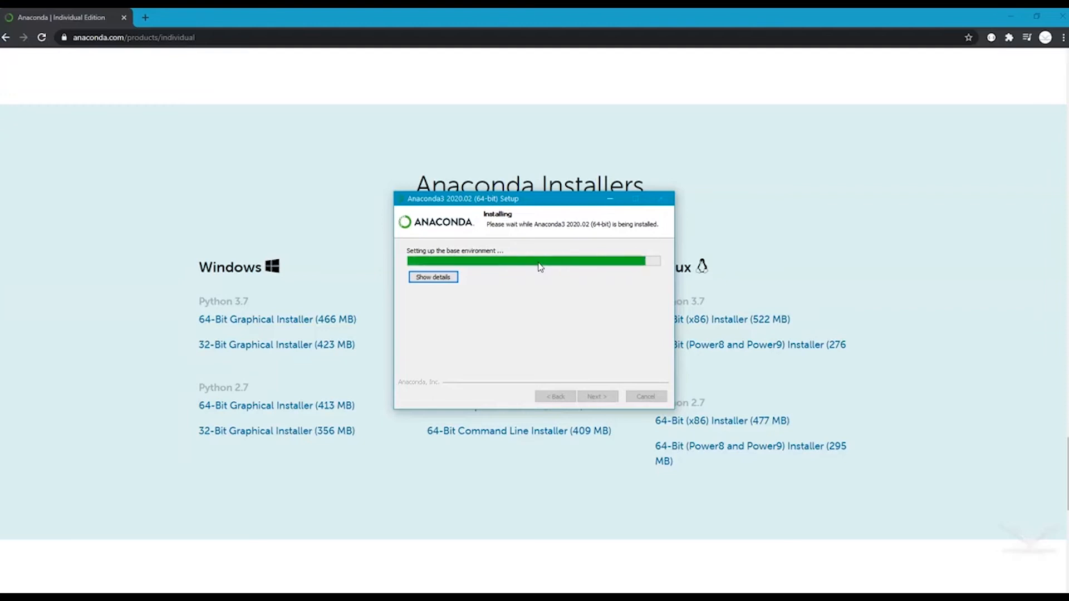
click(597, 397)
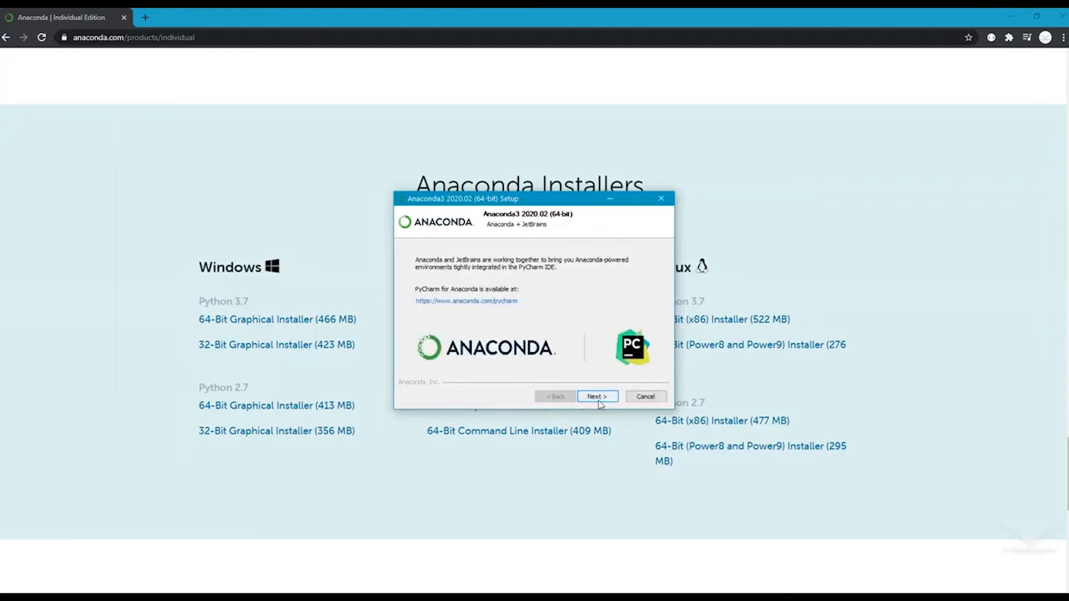
click(598, 397)
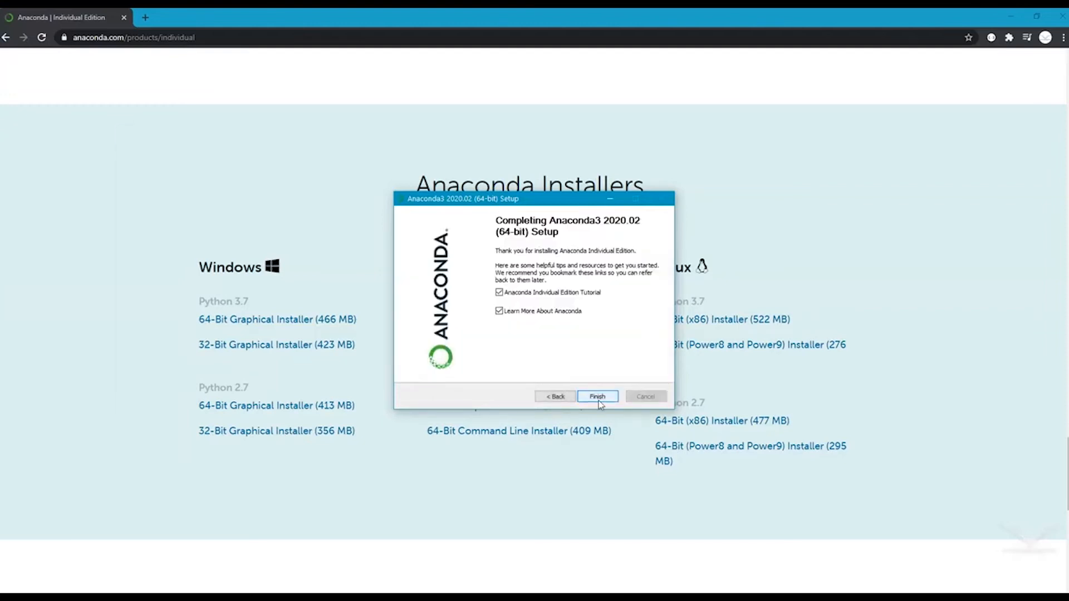
key(super)
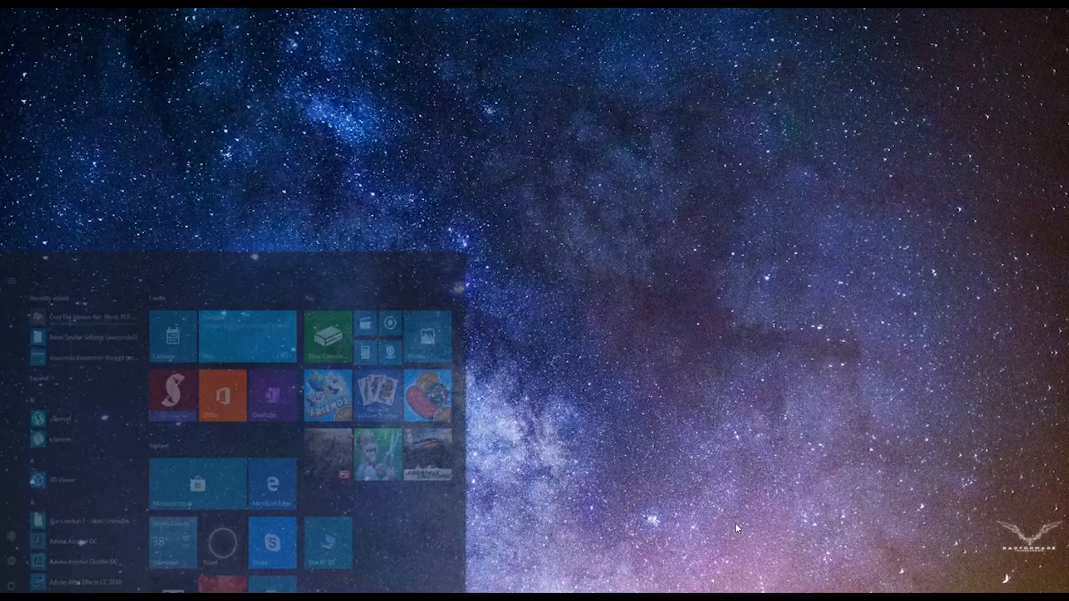
Step: Search 'ana' in the Start menu and launch Anaconda Navigator (anaconda3)
text(ana)
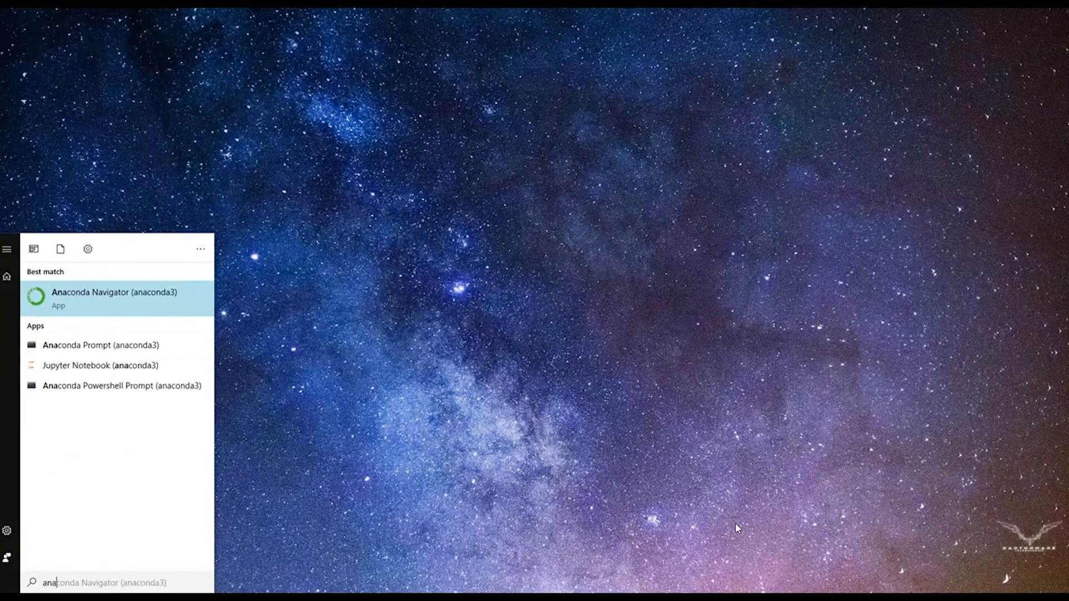
key(Return)
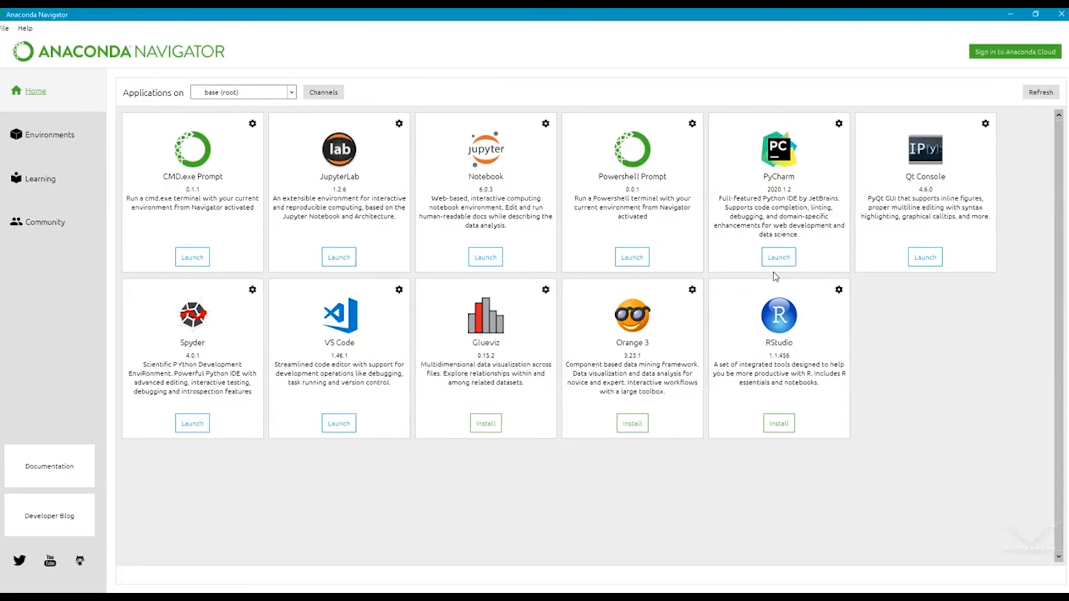
click(500, 263)
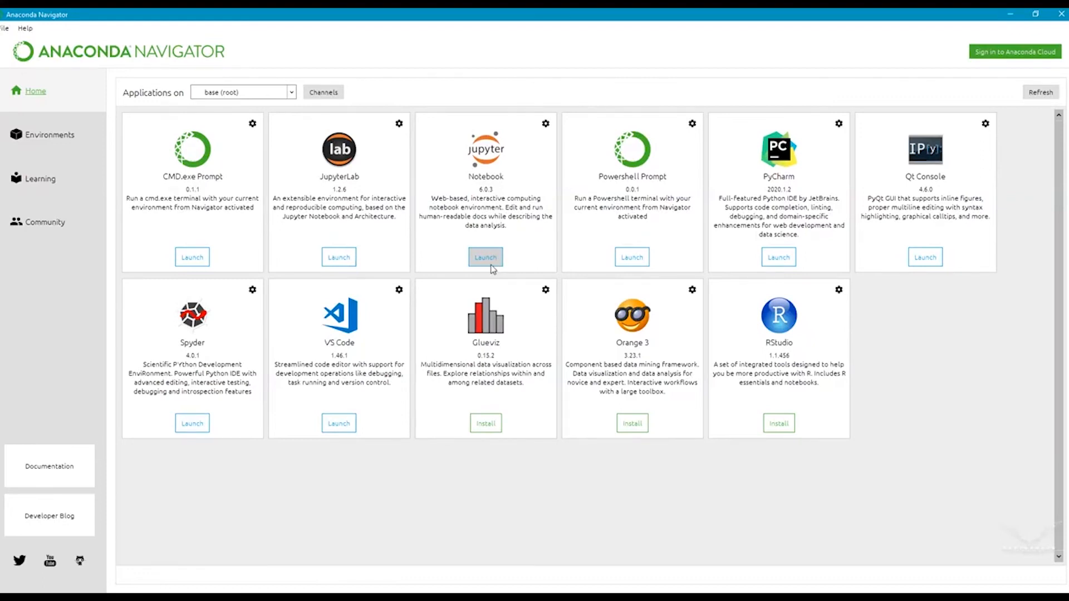
Step: Launch Jupyter Notebook and create a new Python 3 notebook, Untitled7
click(495, 259)
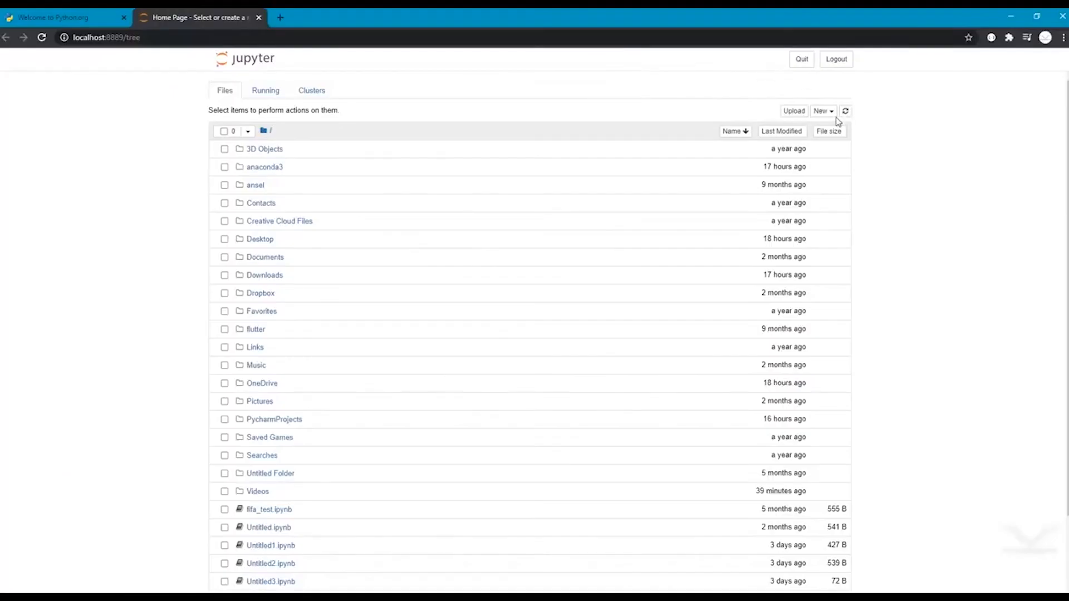
click(822, 113)
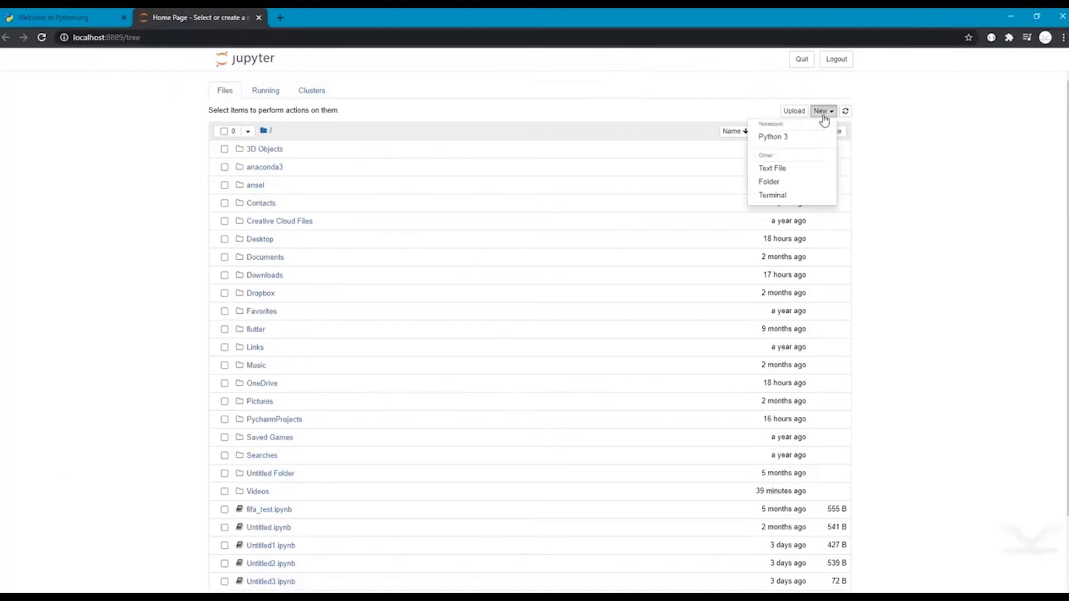
click(800, 144)
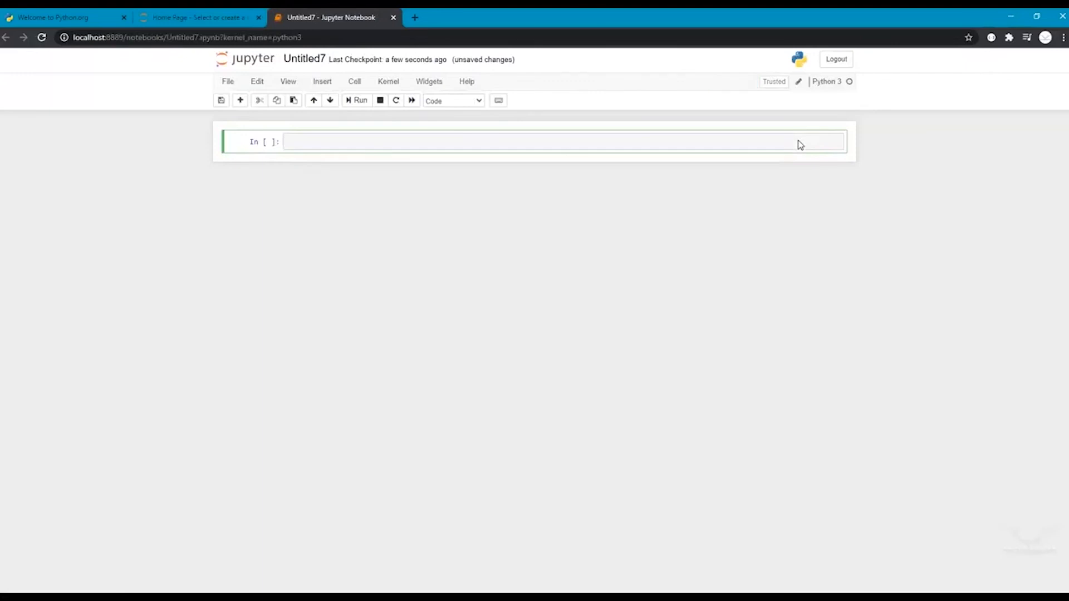
Step: Run print('Hello World') in the notebook cell, then launch PyCharm from Anaconda Navigator
text(print('Hello World)
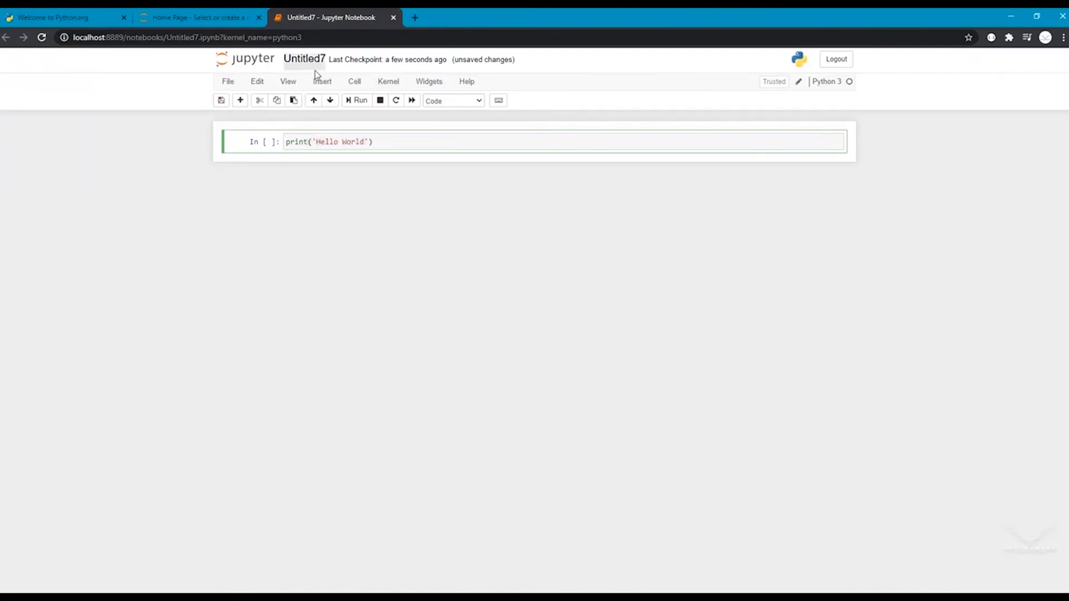
click(361, 101)
drag(287, 164, 335, 166)
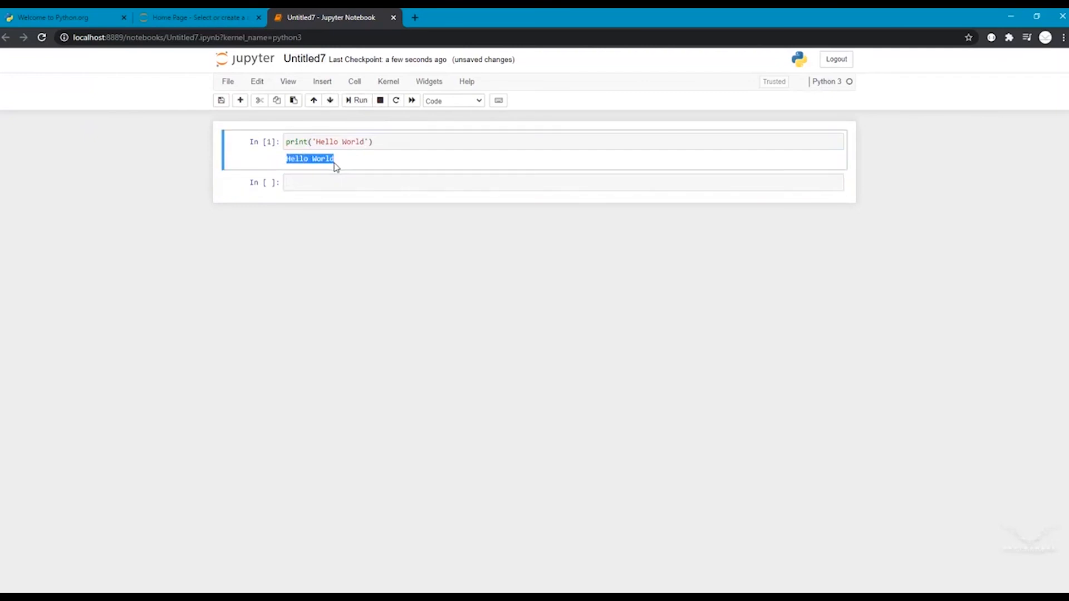
click(369, 162)
click(434, 589)
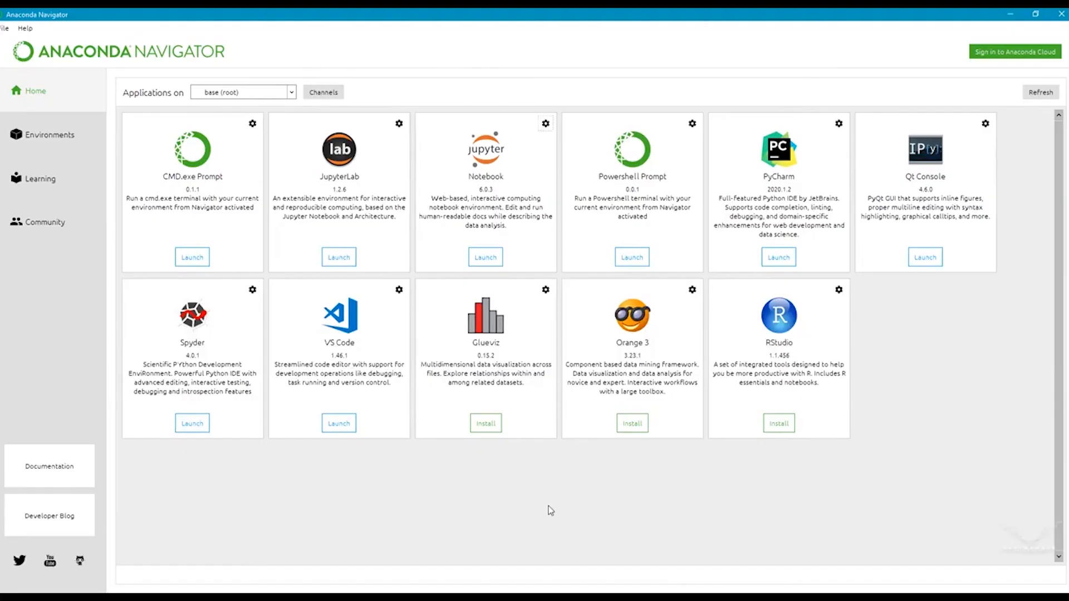
click(779, 258)
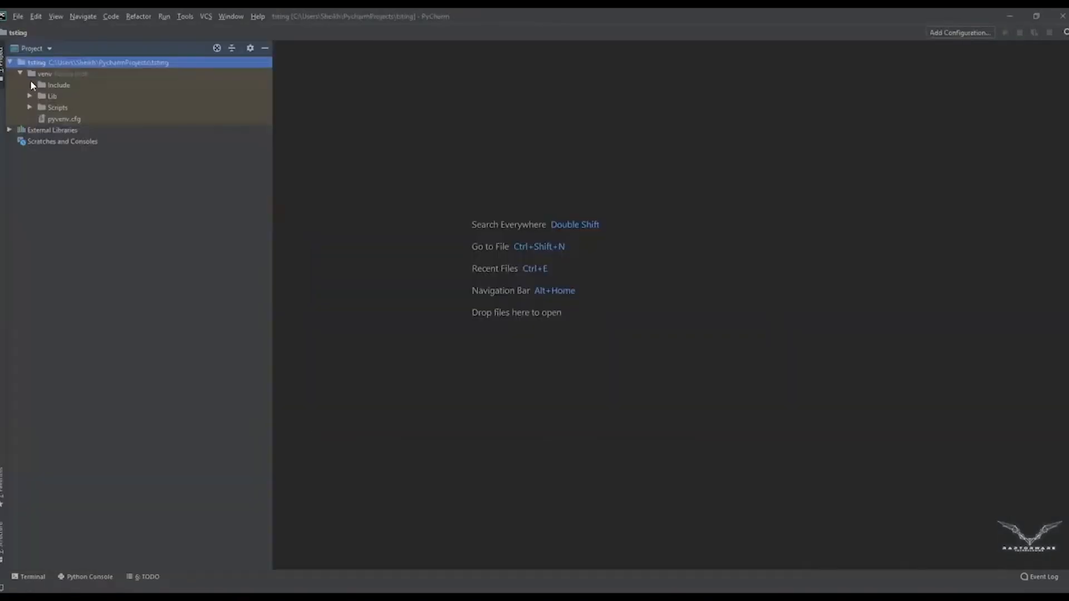
Step: Create the tsting project and add a Python file named testmain in the venv folder
click(44, 74)
right_click(44, 74)
mouse_move(56, 75)
click(202, 122)
text(t)
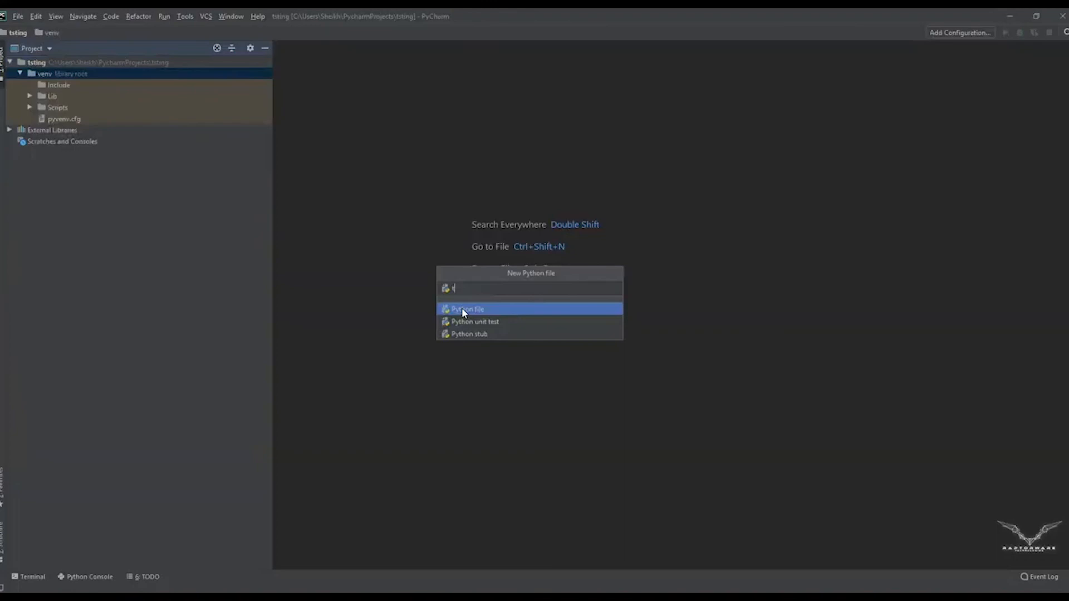
text(estmain)
key(Return)
Step: Write print('Hello World') in testmain.py and run it to print Hello World
text(print)
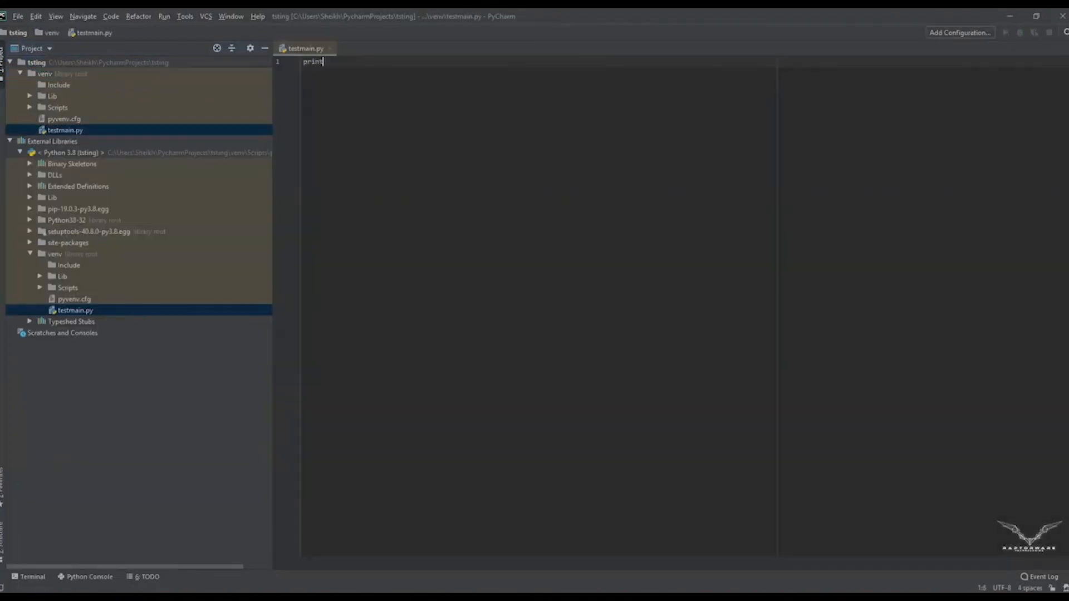
text(('Hello World)
right_click(419, 95)
click(472, 239)
double_click(108, 428)
click(262, 507)
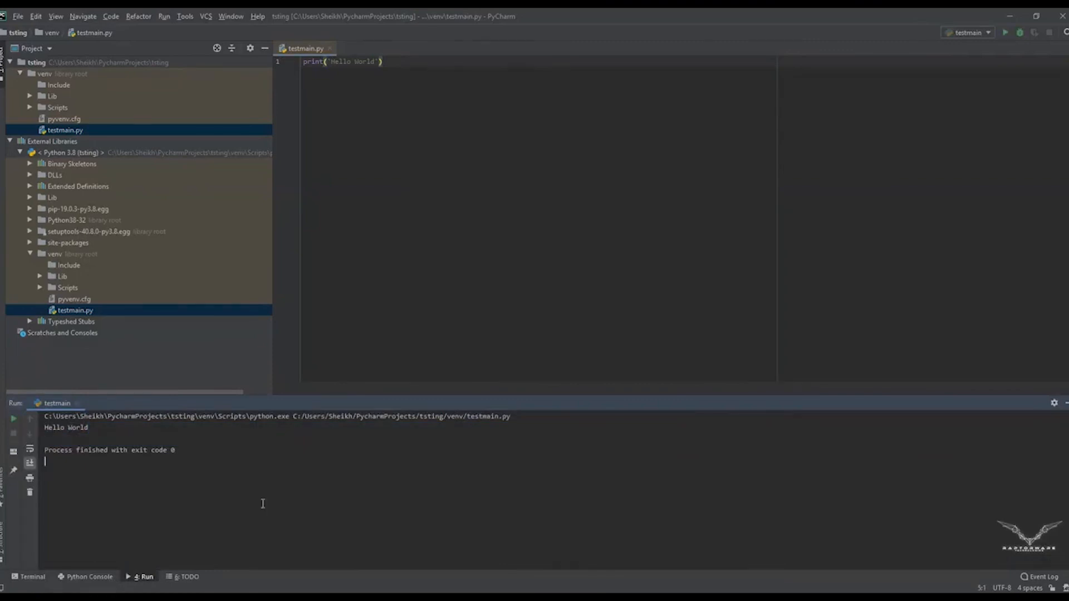